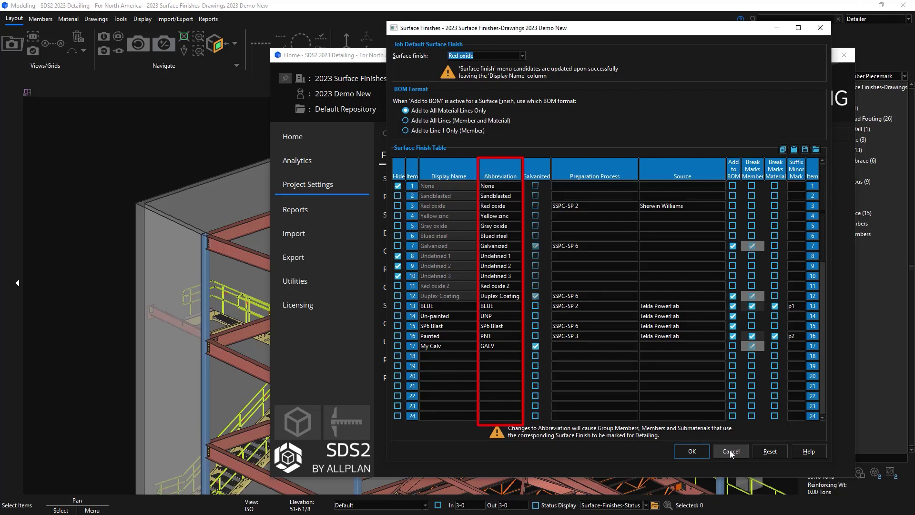
Step: Cancel the Surface Finishes dialog, discarding changes, to return to Project Settings
left_click(730, 451)
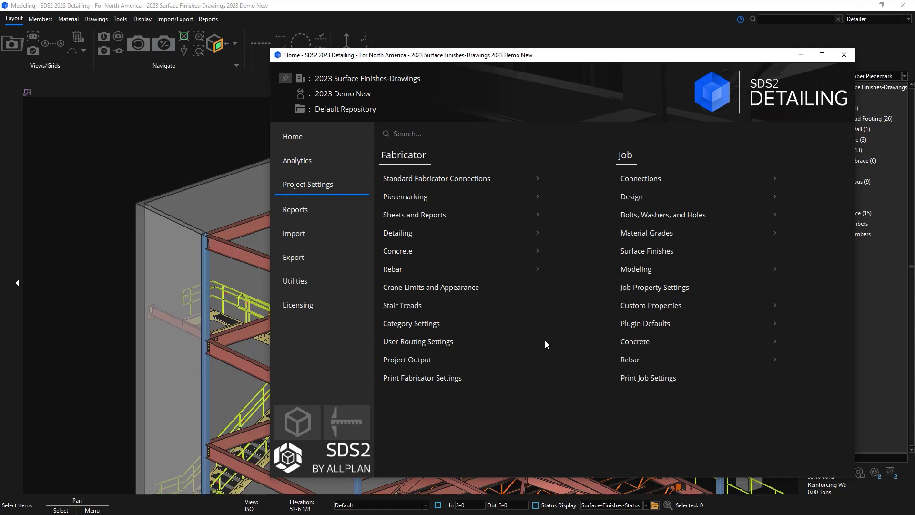
Step: In Bill of Material Layout, set SURFACE FINISH's plot order to 8 and save
left_click(473, 215)
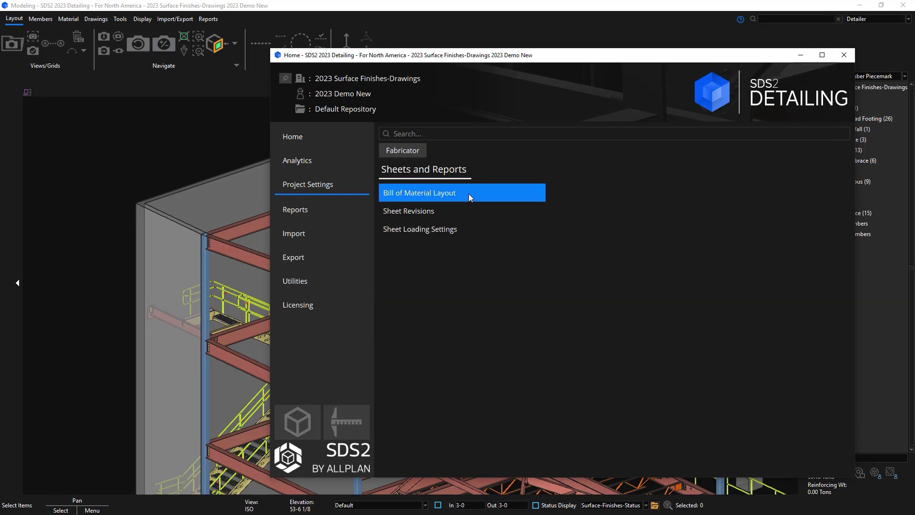
left_click(468, 194)
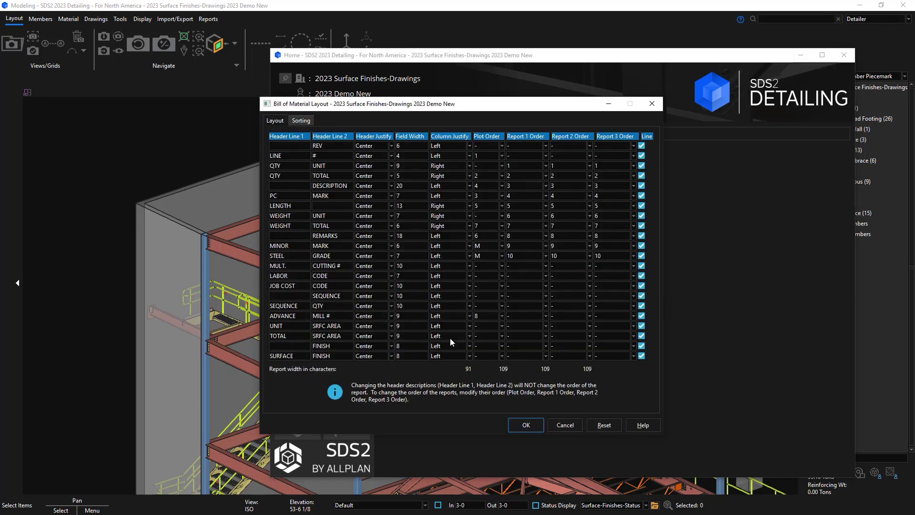
left_click(502, 355)
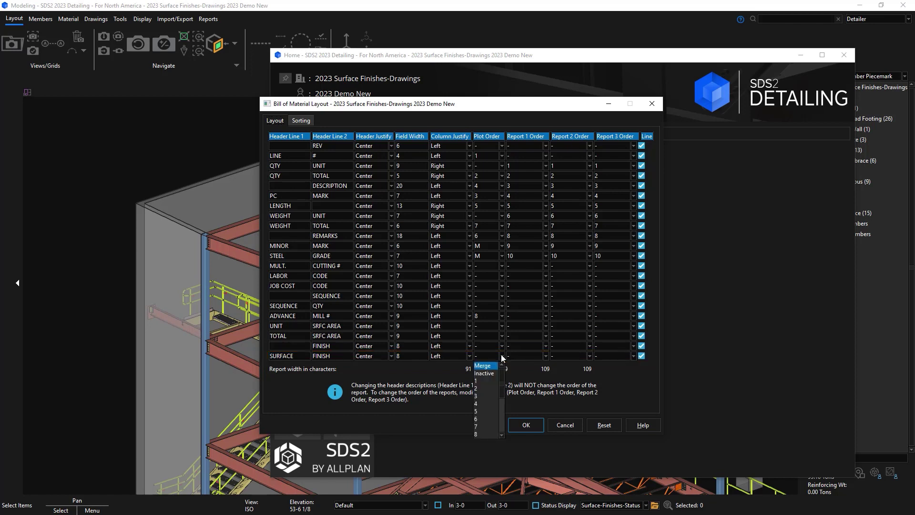
left_click(488, 434)
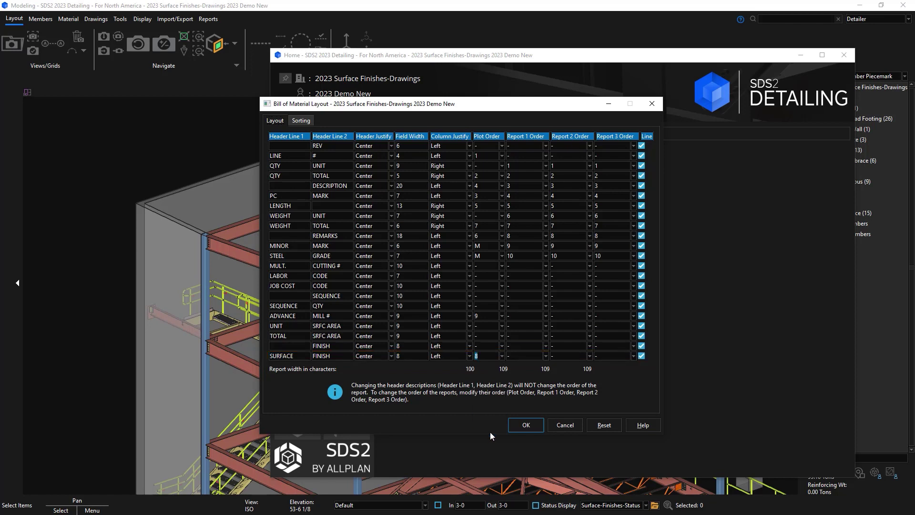
left_click(525, 425)
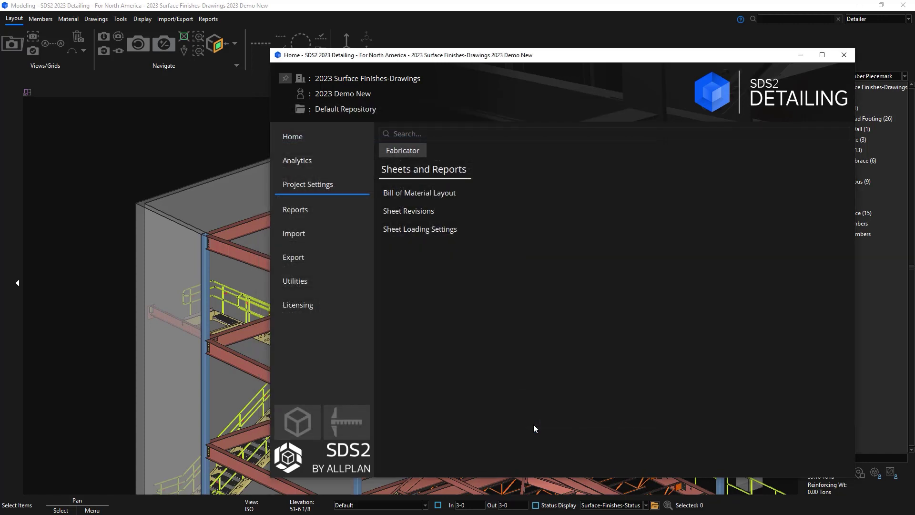
Step: Detail the top beam B_166 and confirm its bill of material lists BLUE finishes
left_click(259, 228)
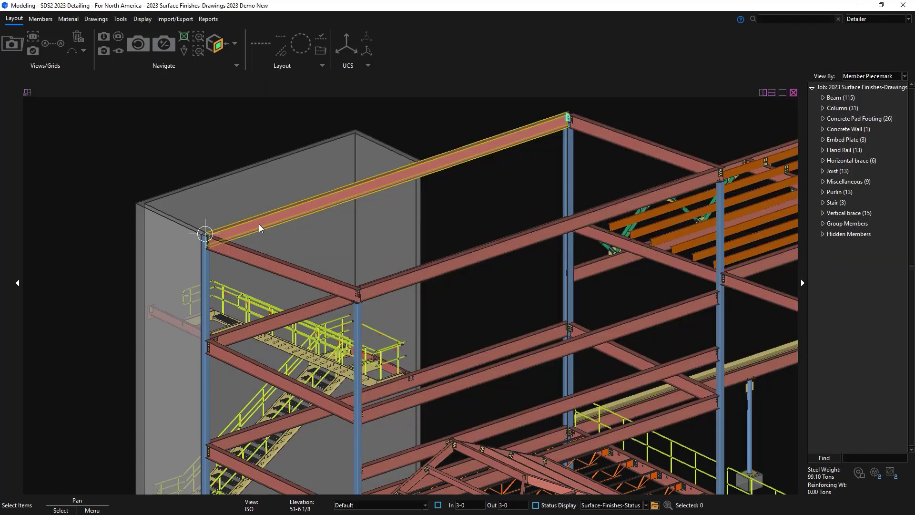
left_click(259, 227)
right_click(260, 228)
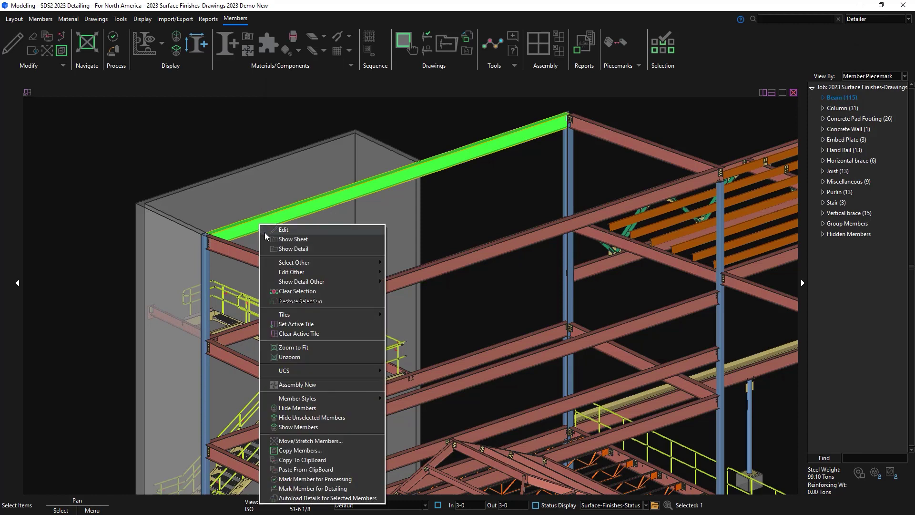
left_click(276, 250)
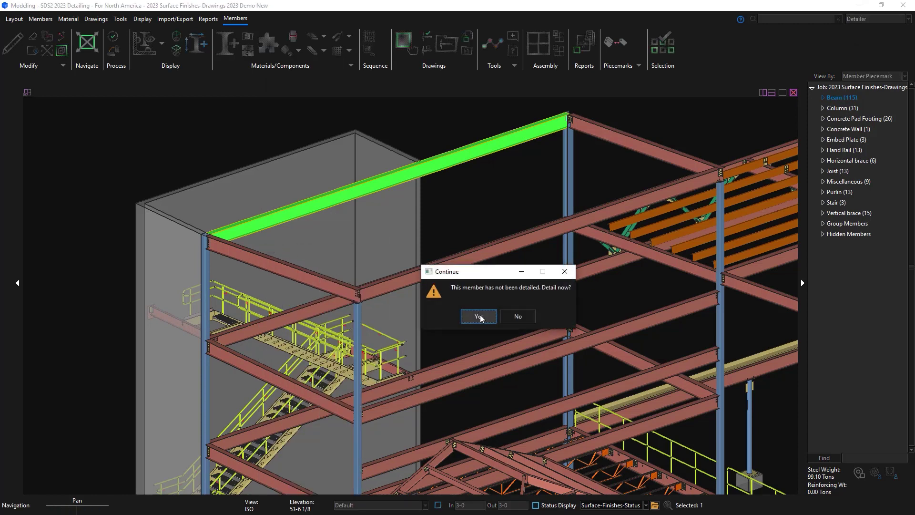
left_click(471, 312)
left_click(381, 412)
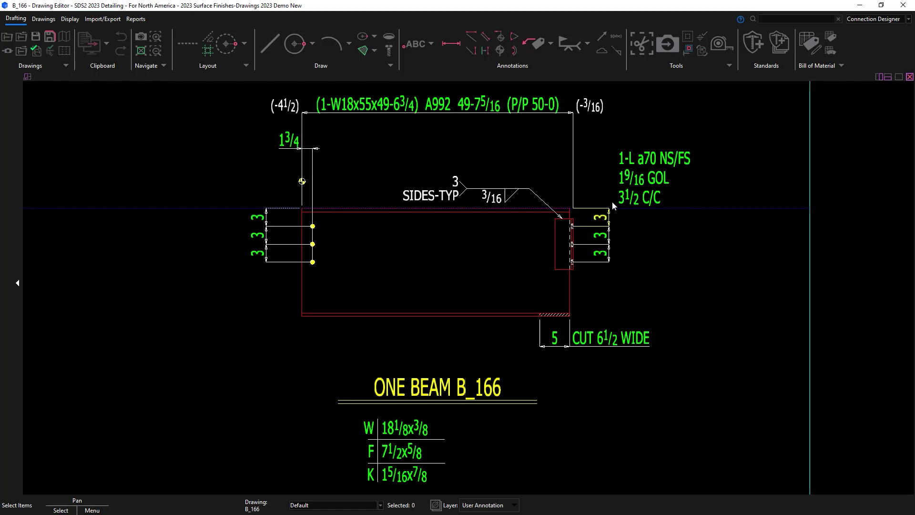
left_click(808, 44)
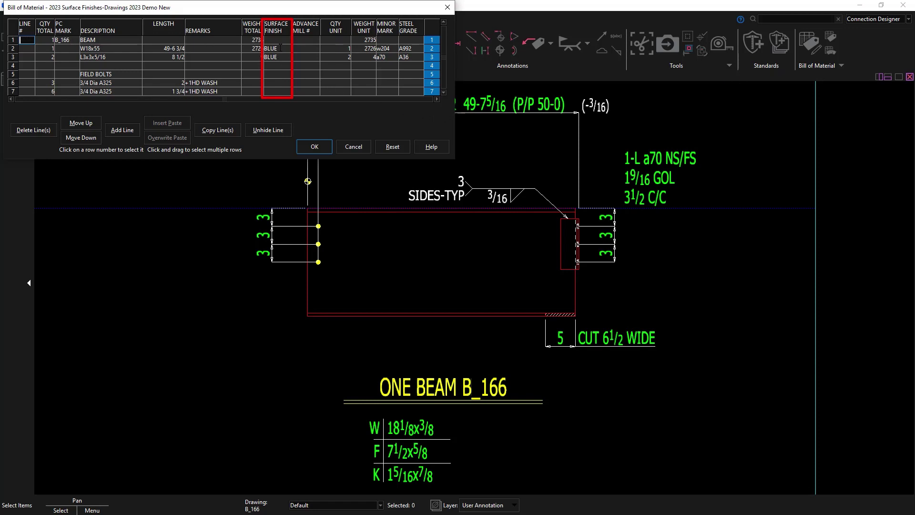
left_click(316, 147)
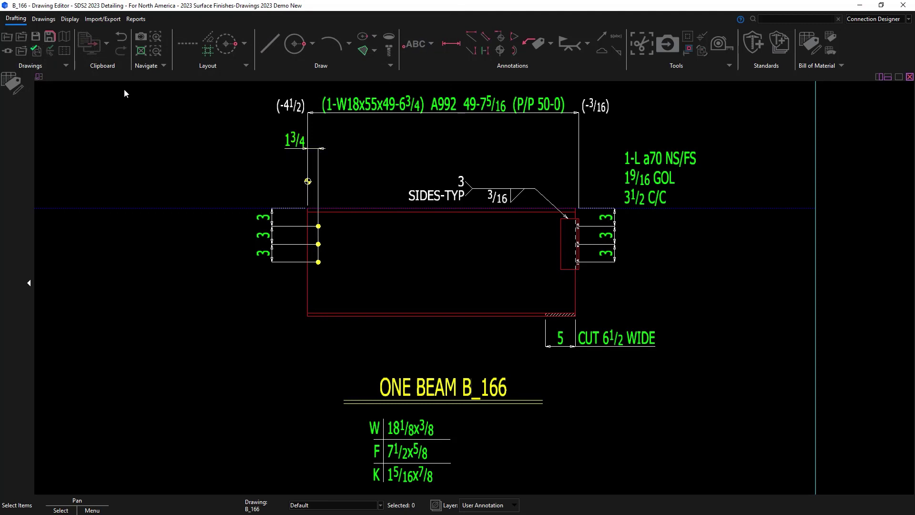
Step: Open beam B_167's drawing and check its bill of material shows PNT finishes
left_click(43, 19)
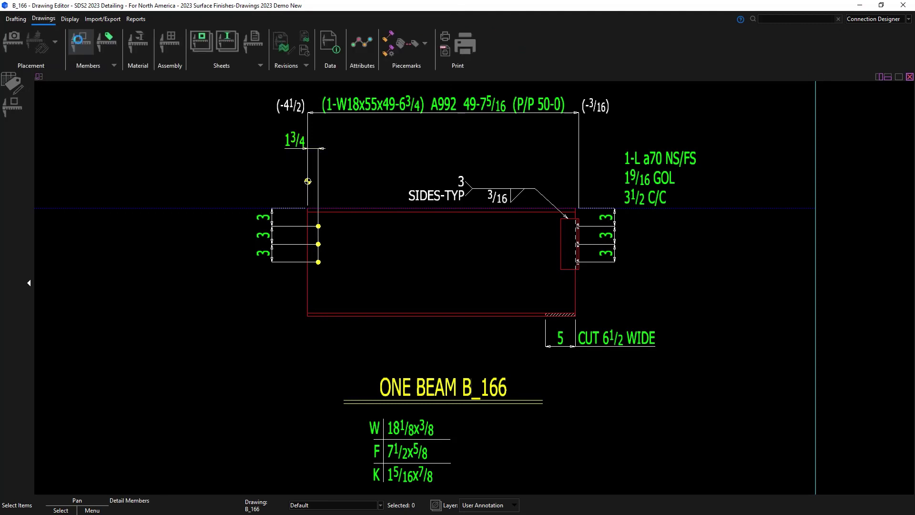
left_click(81, 43)
left_click(436, 310)
left_click(589, 383)
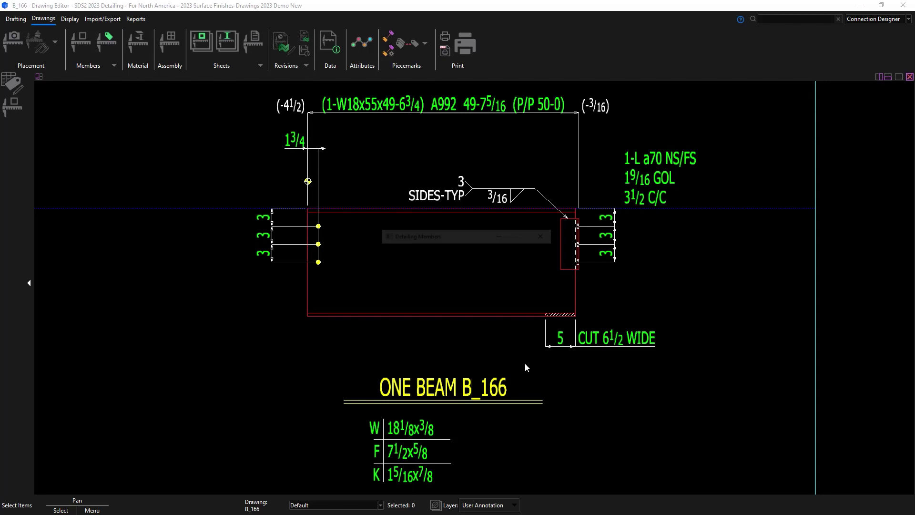
left_click(16, 19)
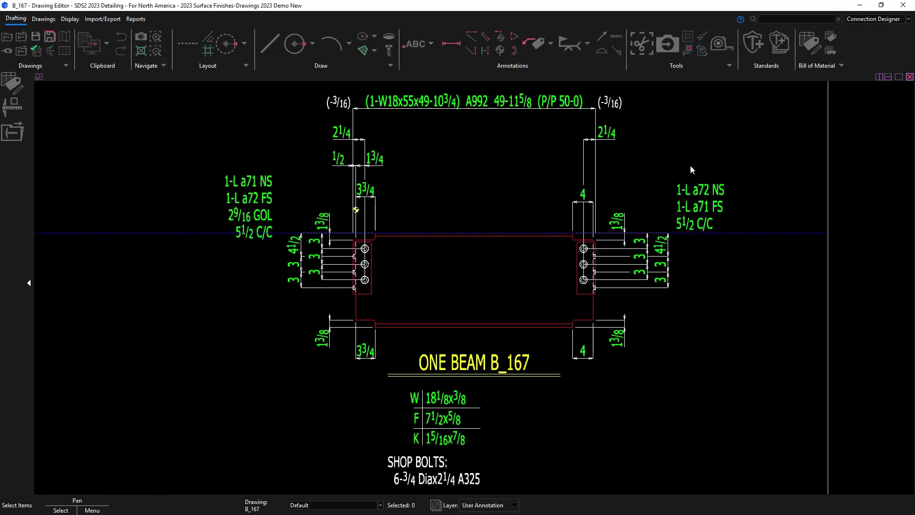
left_click(812, 42)
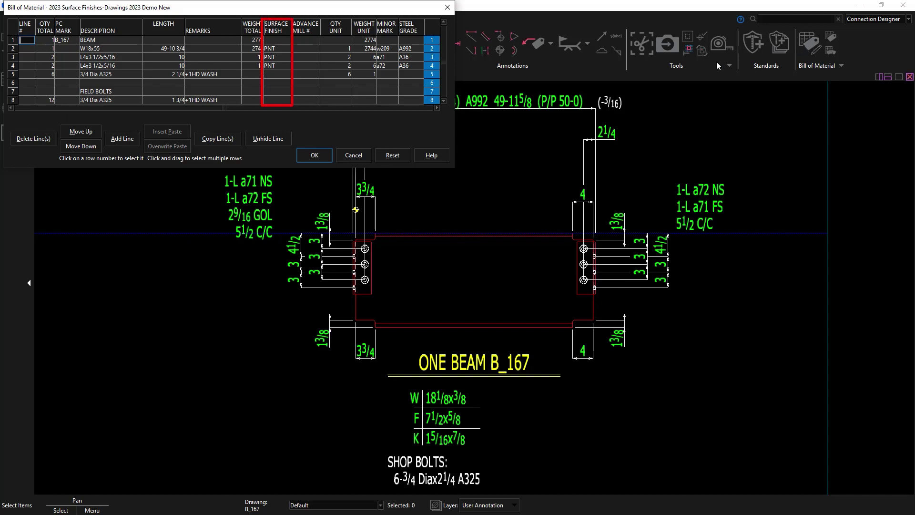
left_click(314, 155)
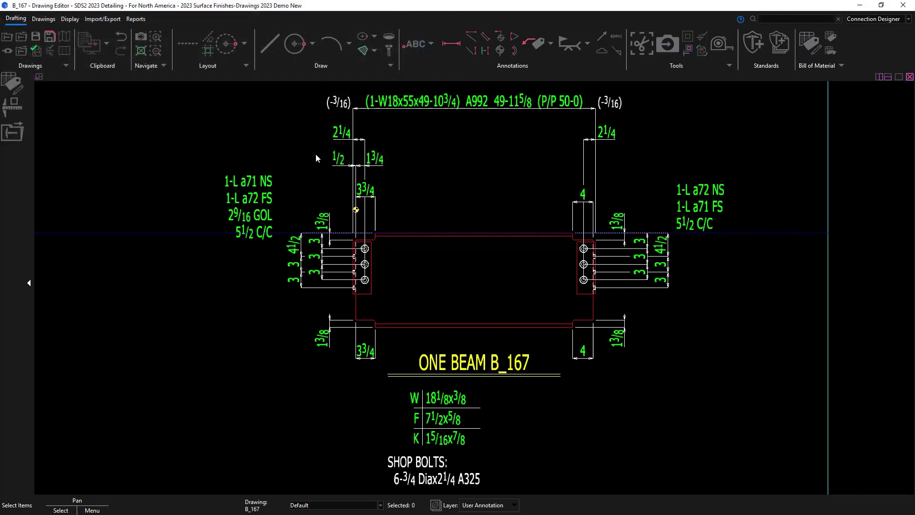
Step: Open detail sheet 1 from the detail sheets list
left_click(7, 36)
left_click(635, 319)
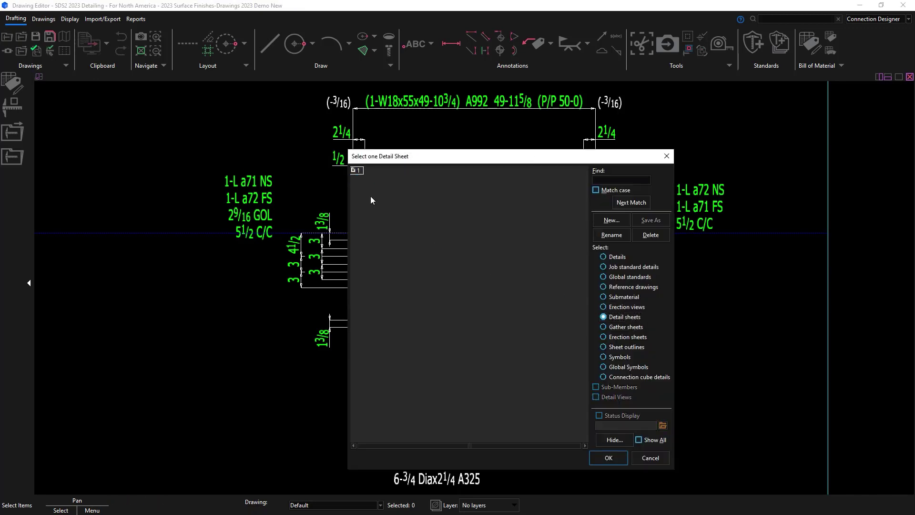
double_click(355, 170)
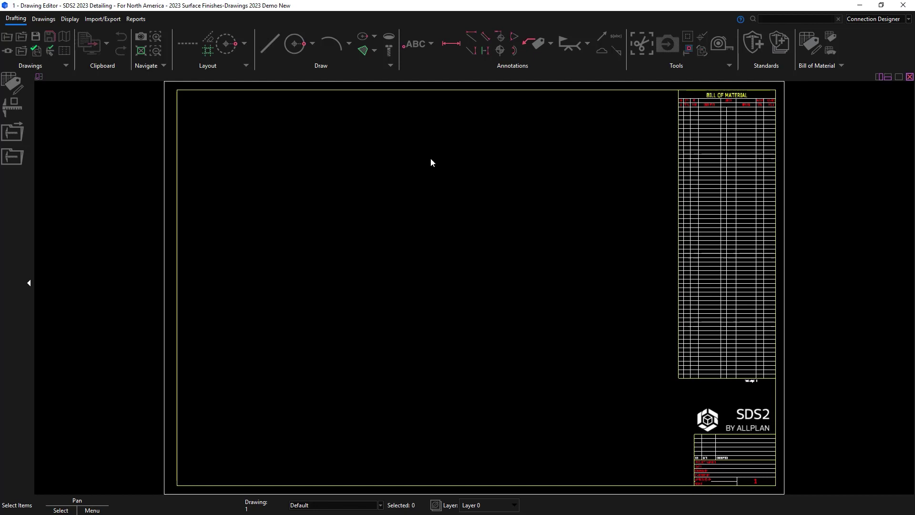
scroll(758, 86, "up", 5)
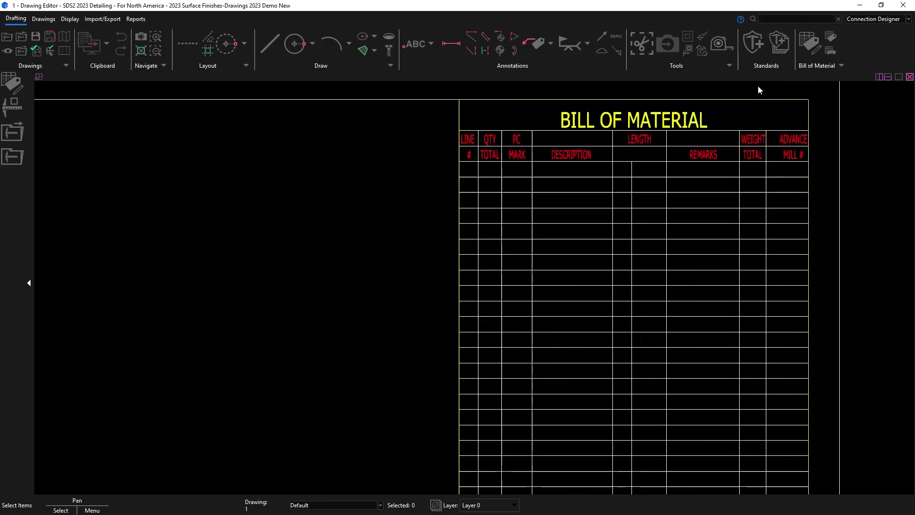
Step: Set SURFACE FINISH to plot order 8 in the sheet's BOM table, then view the whole sheet
double_click(725, 211)
left_click(561, 365)
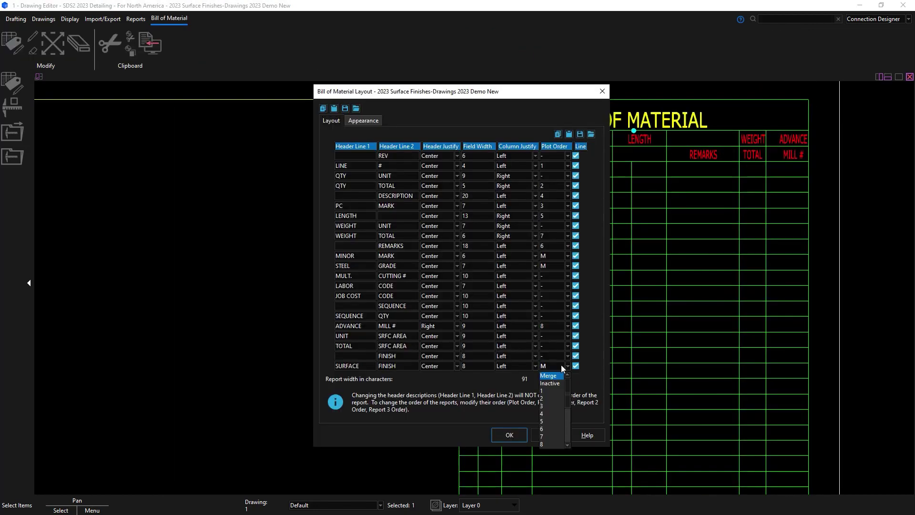
left_click(541, 443)
left_click(501, 434)
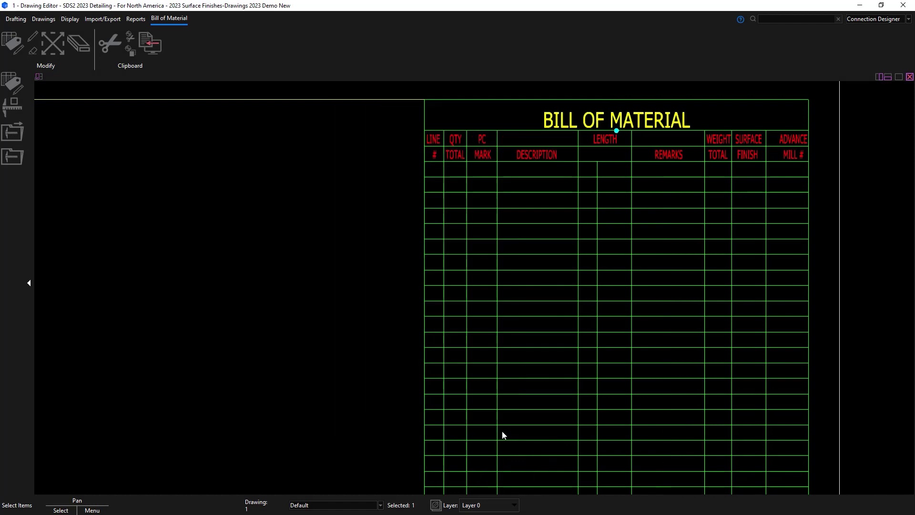
scroll(545, 319, "down", 4)
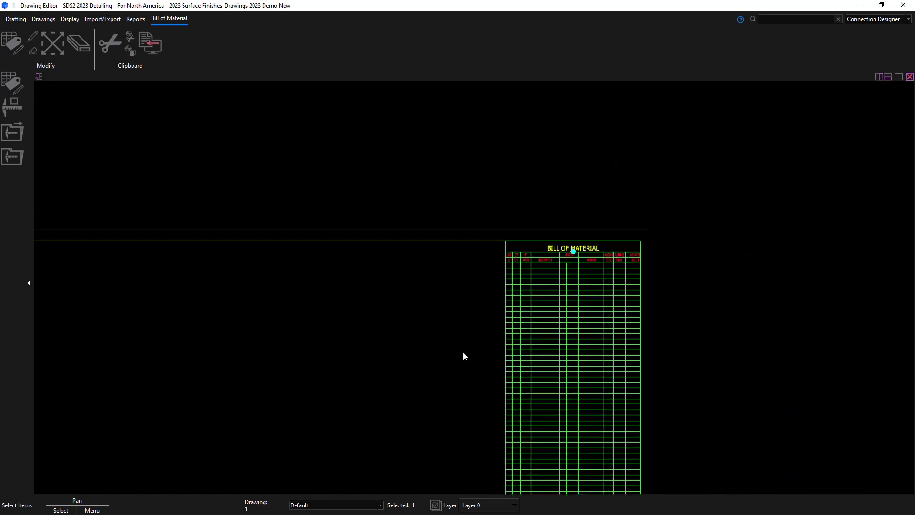
middle_click_drag(464, 355, 655, 226)
Step: Add a Table-DetailSheet-SurfaceFinish-Materials table from the Bill of Material dropdown at the top-left corner
left_click(16, 18)
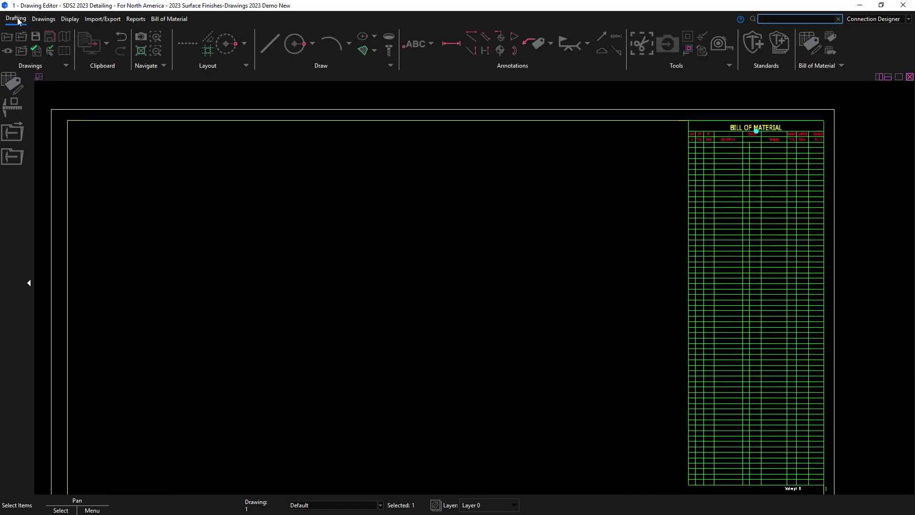
left_click(842, 67)
left_click(853, 77)
left_click(175, 292)
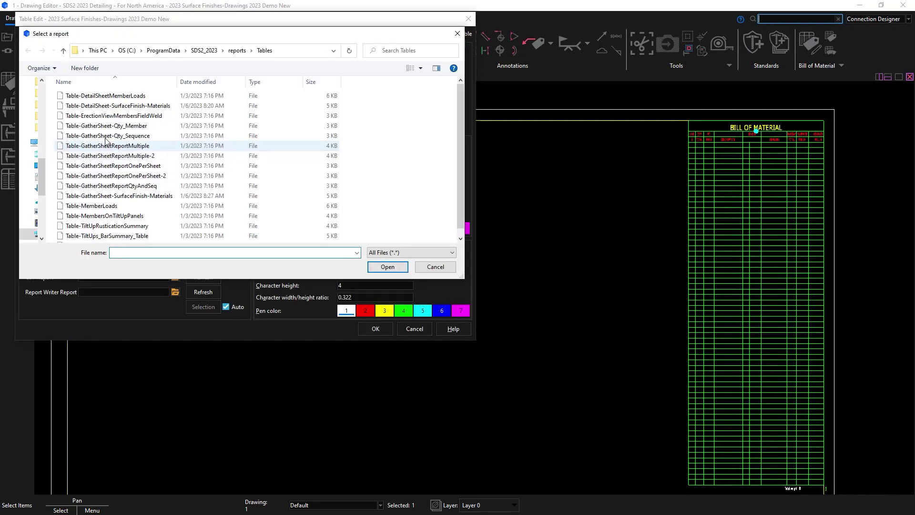
left_click(126, 106)
double_click(125, 106)
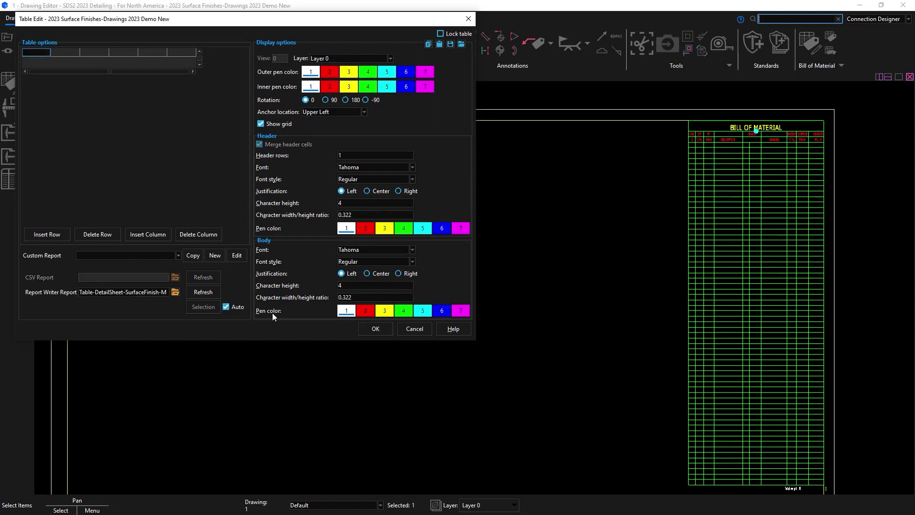
left_click(382, 327)
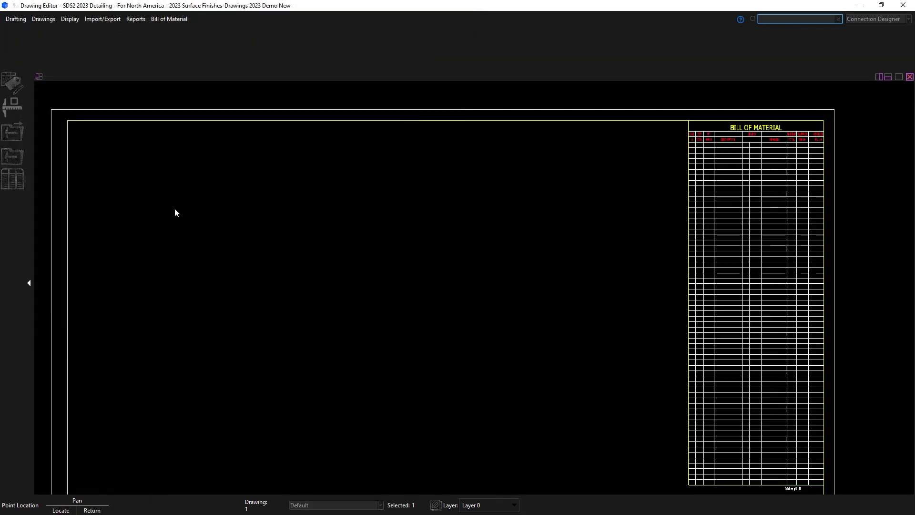
left_click(76, 127)
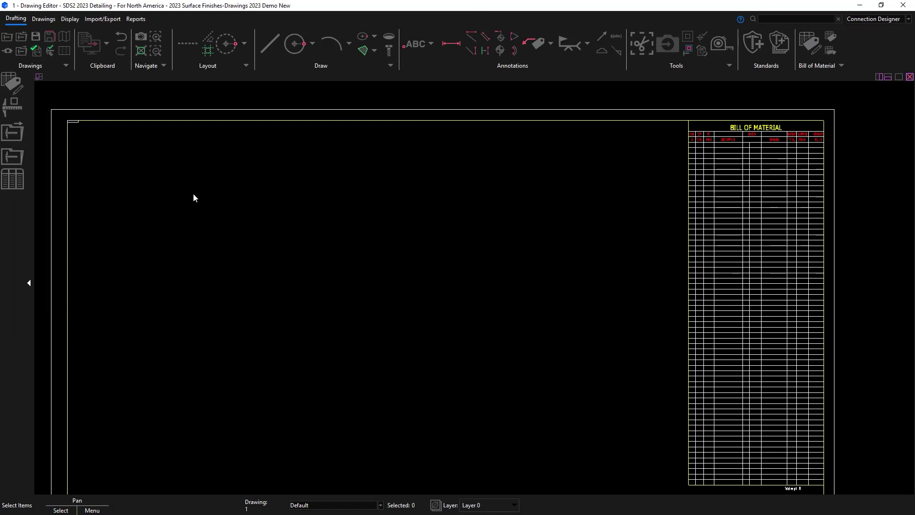
Step: Place beam detail B_166 on the sheet's left and B_167 lower down
left_click(44, 19)
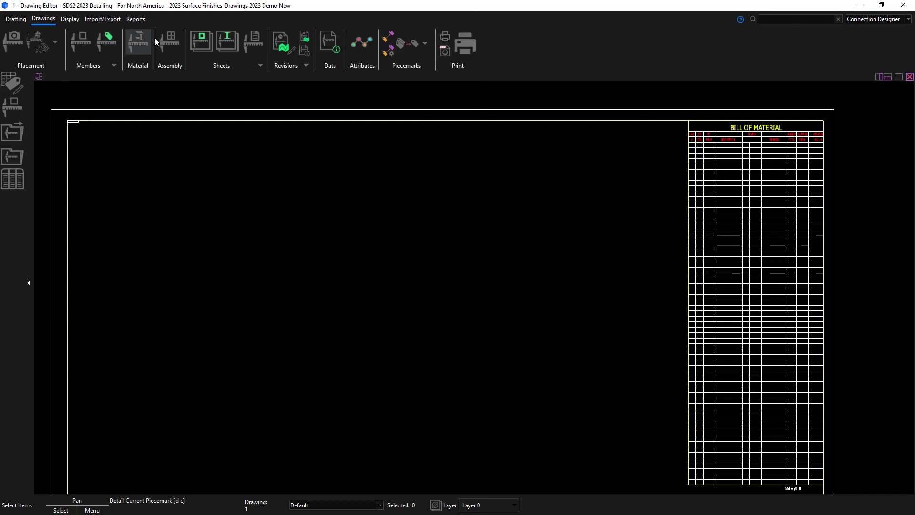
left_click(257, 40)
left_click(328, 171)
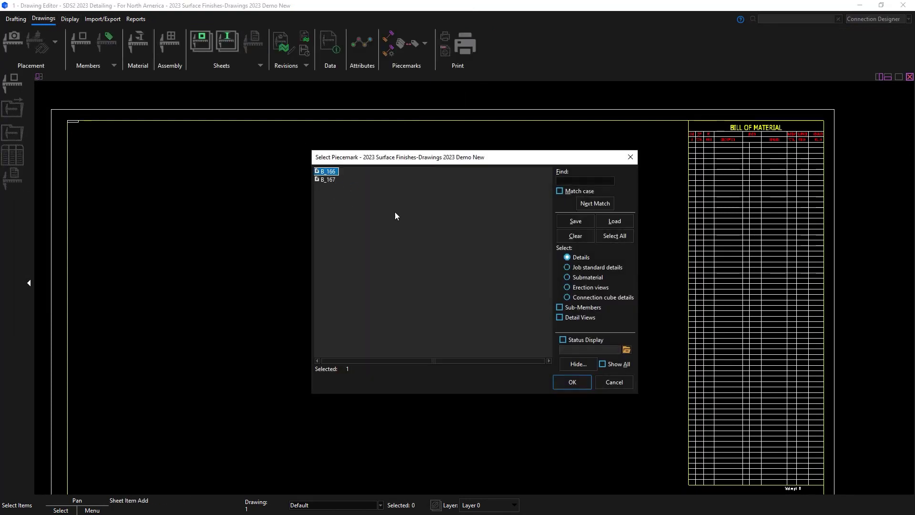
left_click(571, 382)
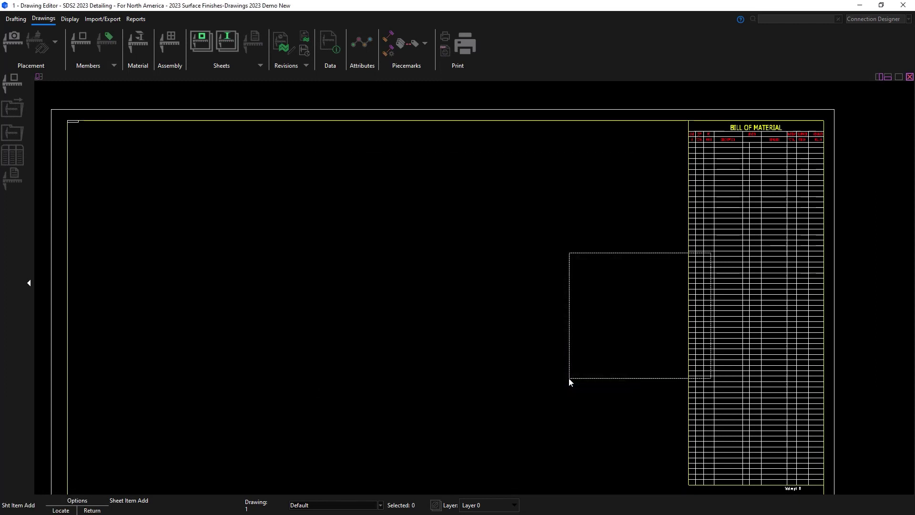
left_click(266, 298)
left_click(328, 171)
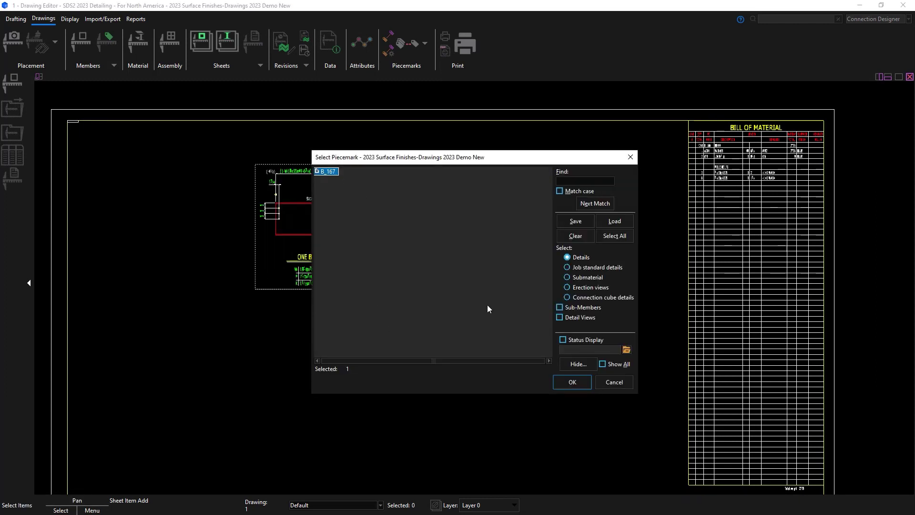
left_click(564, 384)
left_click(446, 463)
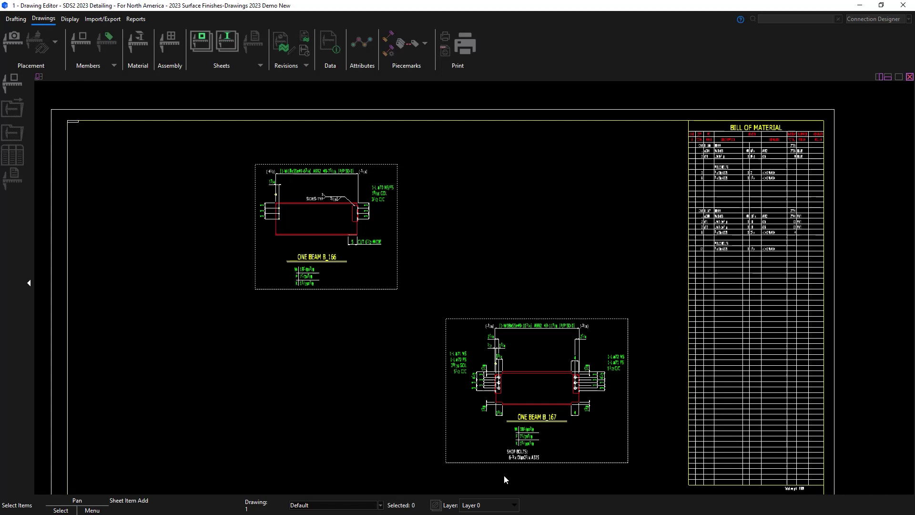
left_click(578, 381)
scroll(819, 205, "up", 5)
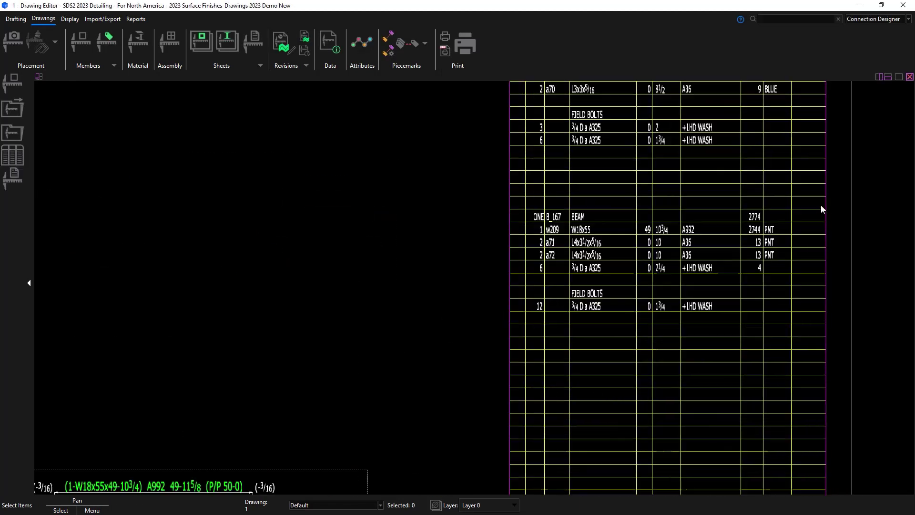
middle_click_drag(814, 210, 807, 309)
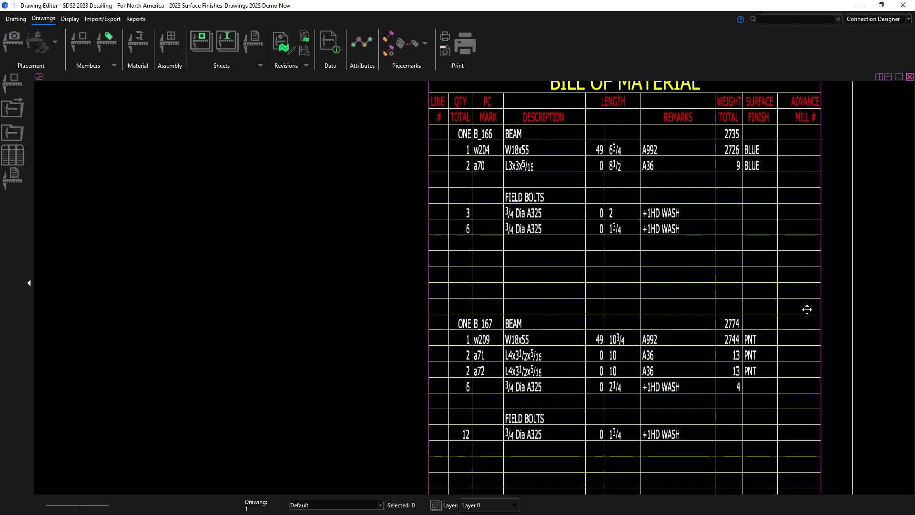
scroll(806, 310, "down", 3)
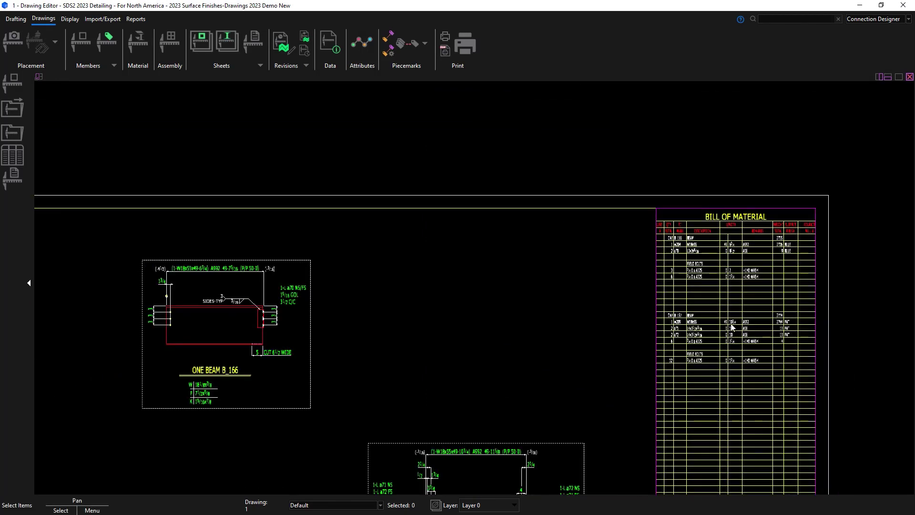
scroll(638, 347, "down", 1)
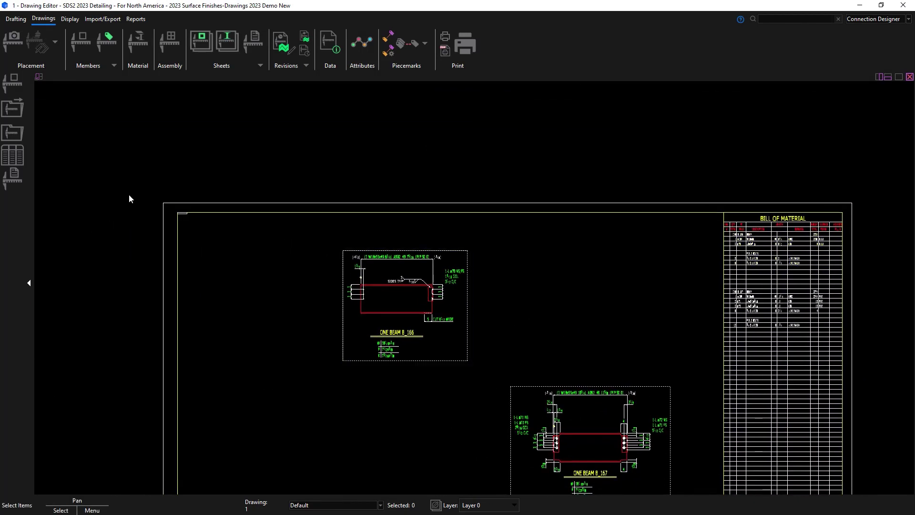
scroll(173, 214, "up", 4)
scroll(173, 210, "up", 1)
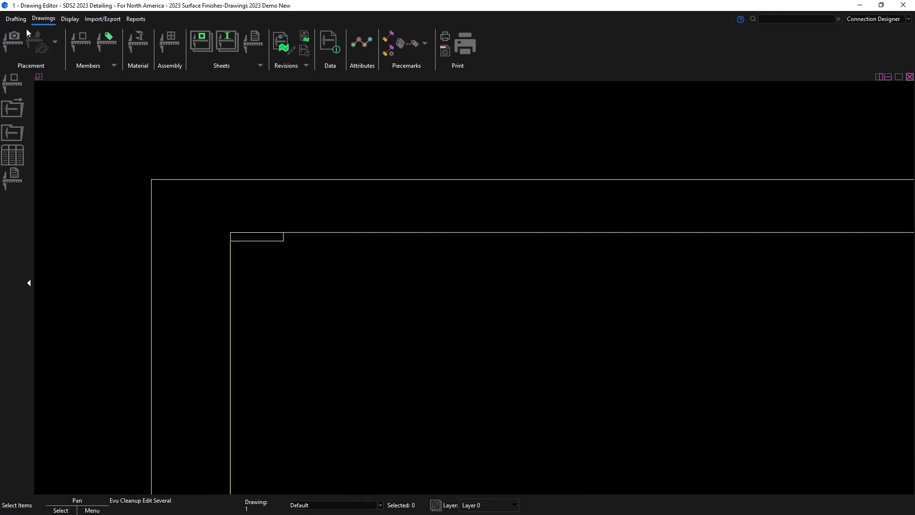
Step: Save detail sheet 1, then create and open a new gather sheet named a1
left_click(14, 20)
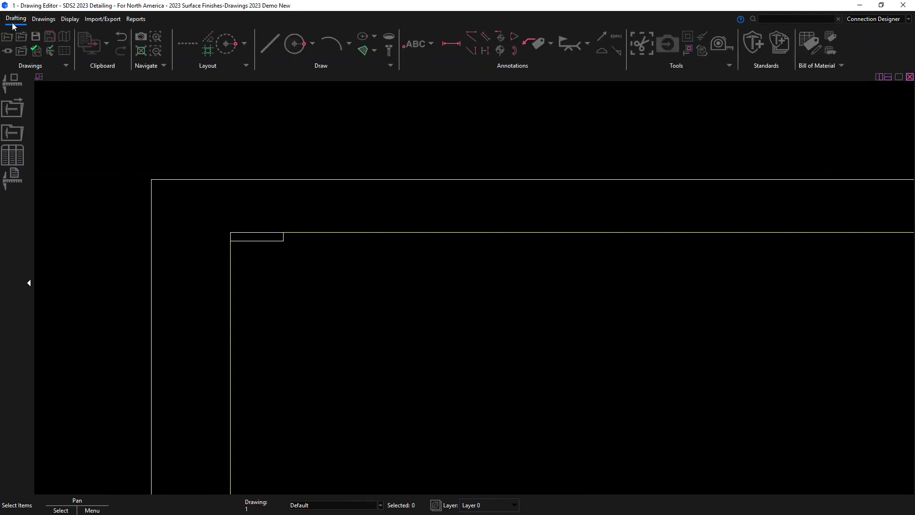
left_click(36, 36)
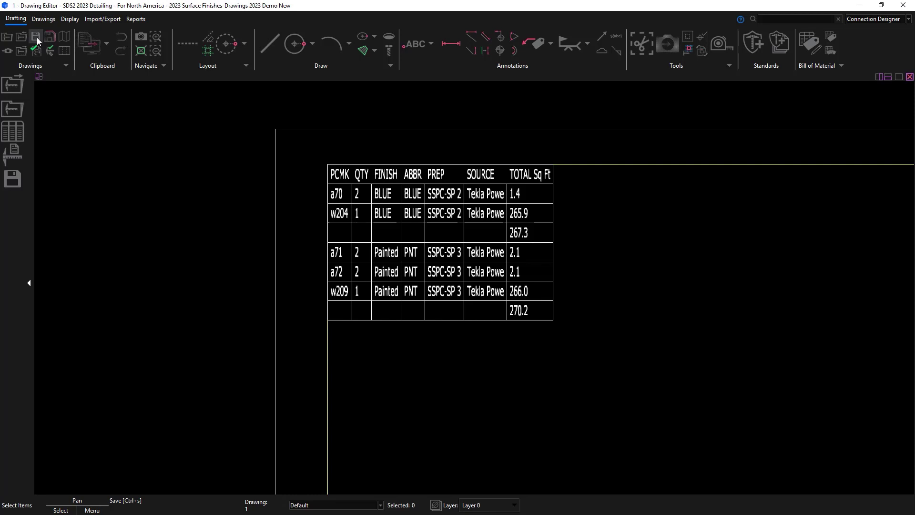
left_click(11, 37)
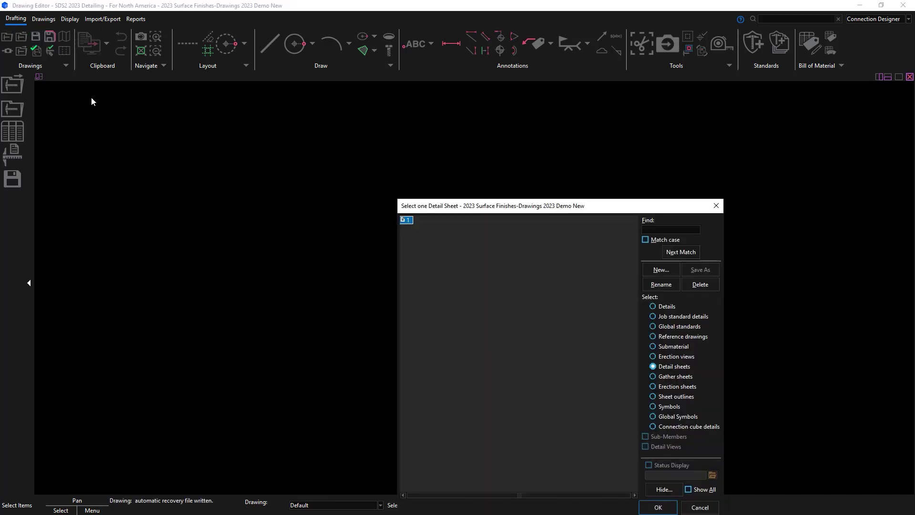
left_click(675, 376)
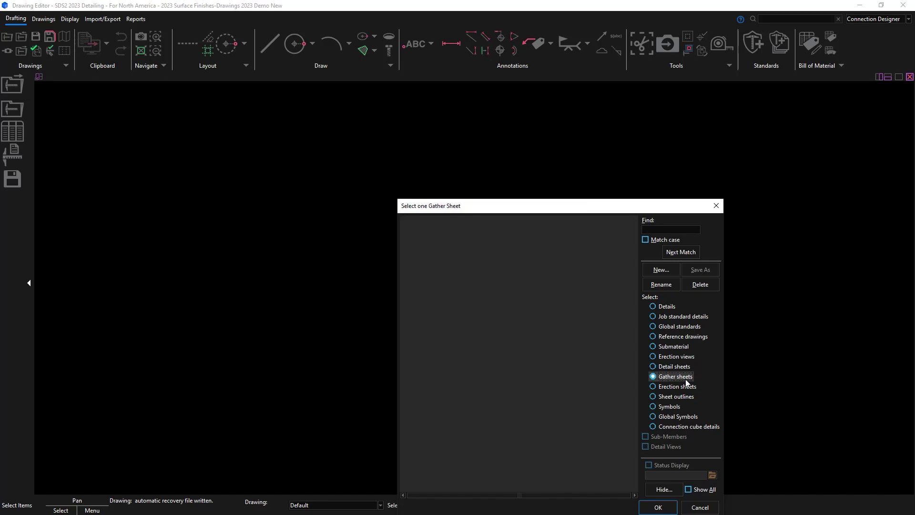
left_click(661, 270)
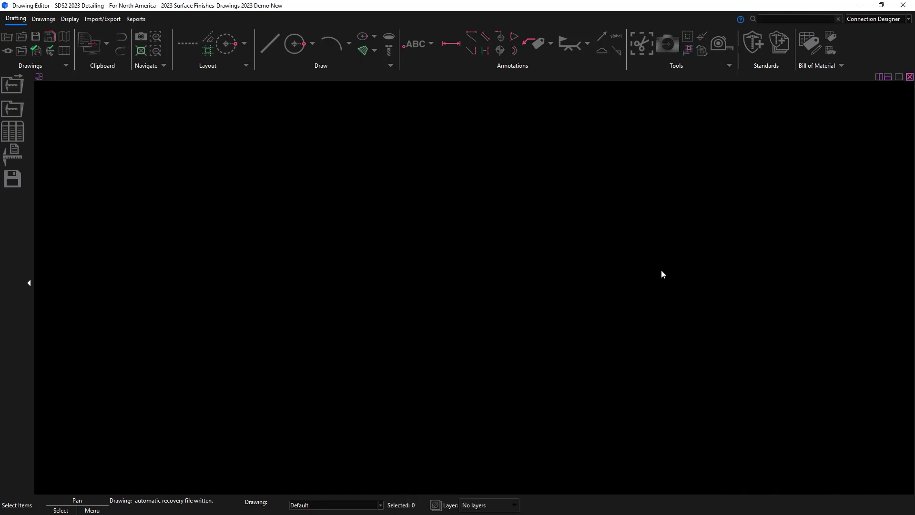
left_click(641, 463)
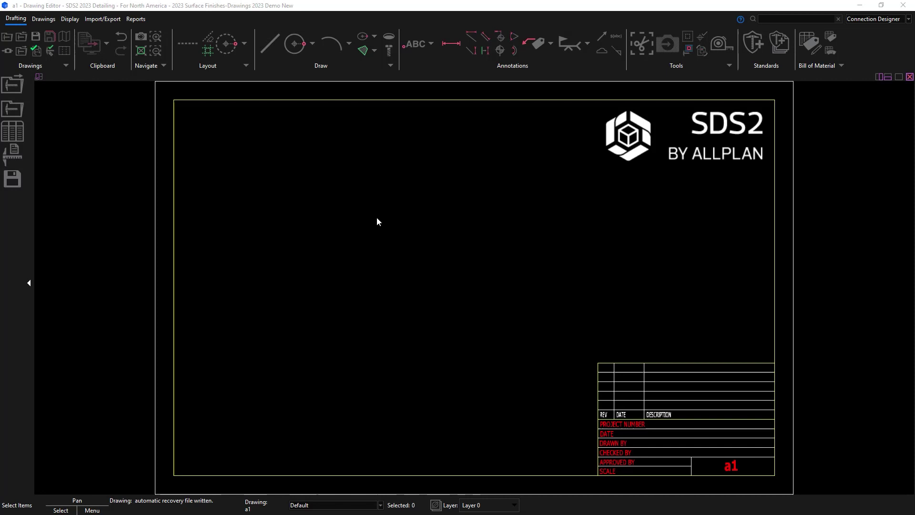
Step: Insert a Table-GatherSheet-SurfaceFinish-Materials report table at gather sheet a1's top-left corner
left_click(19, 128)
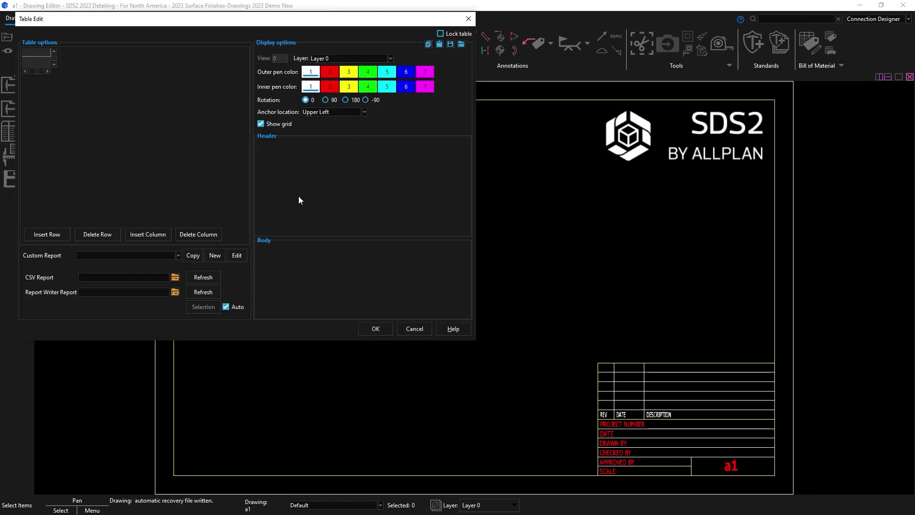
left_click(175, 292)
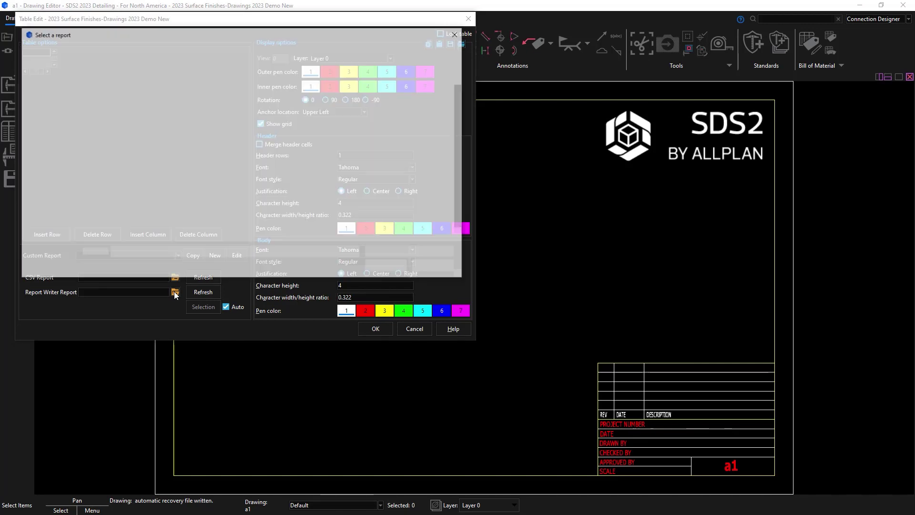
left_click(161, 197)
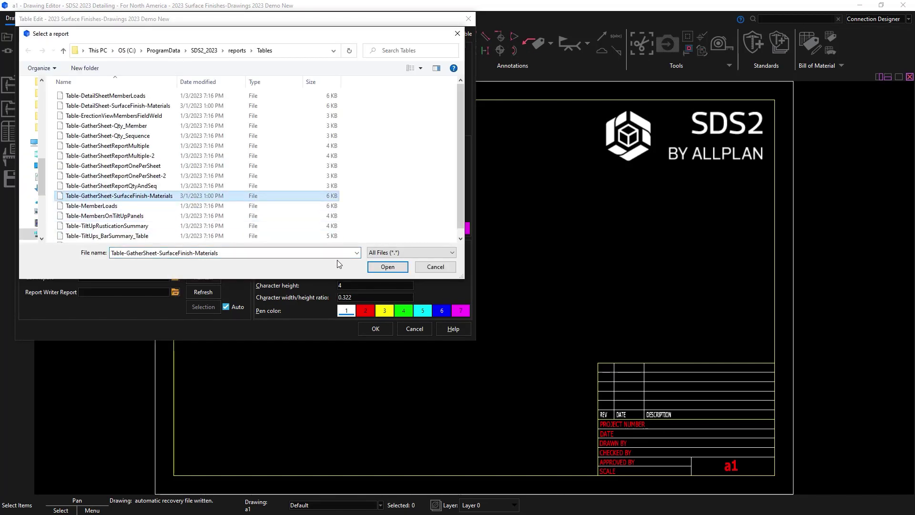
left_click(379, 267)
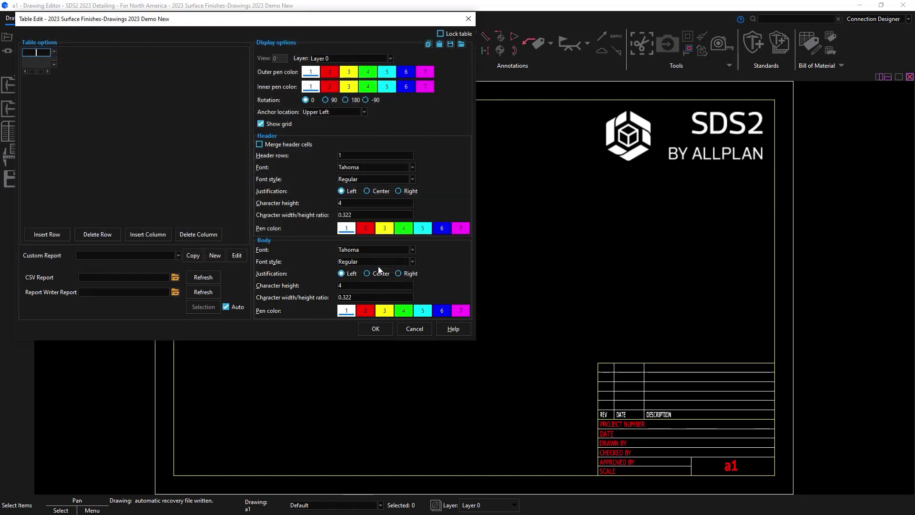
left_click(376, 328)
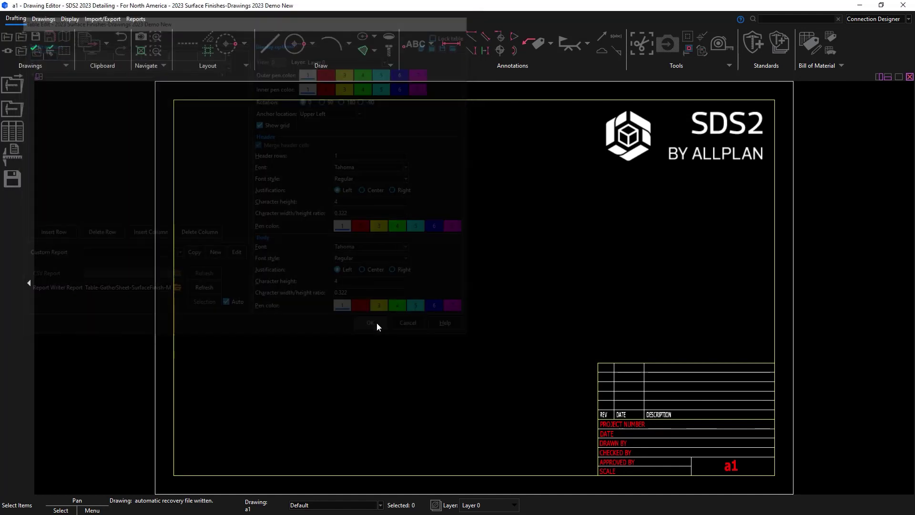
left_click(175, 104)
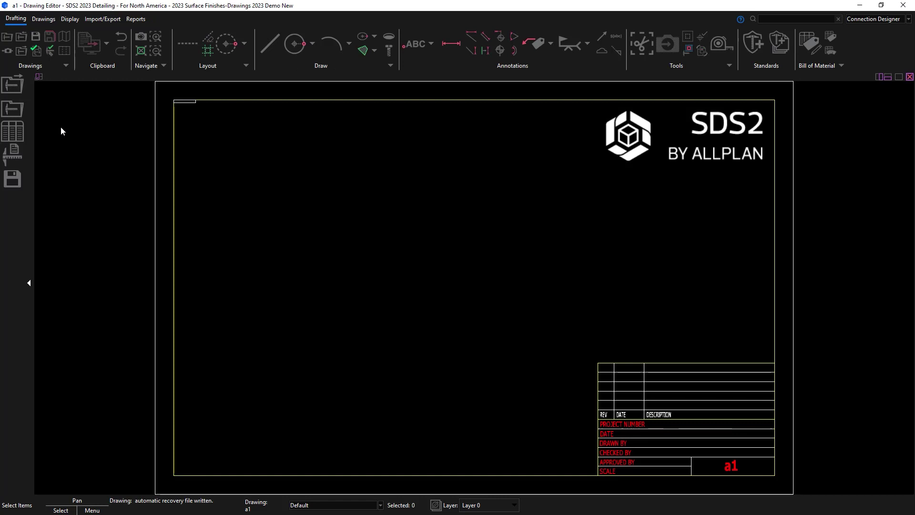
Step: Place submaterial a1's detail near the sheet centre so the table lists Red oxide
left_click(18, 156)
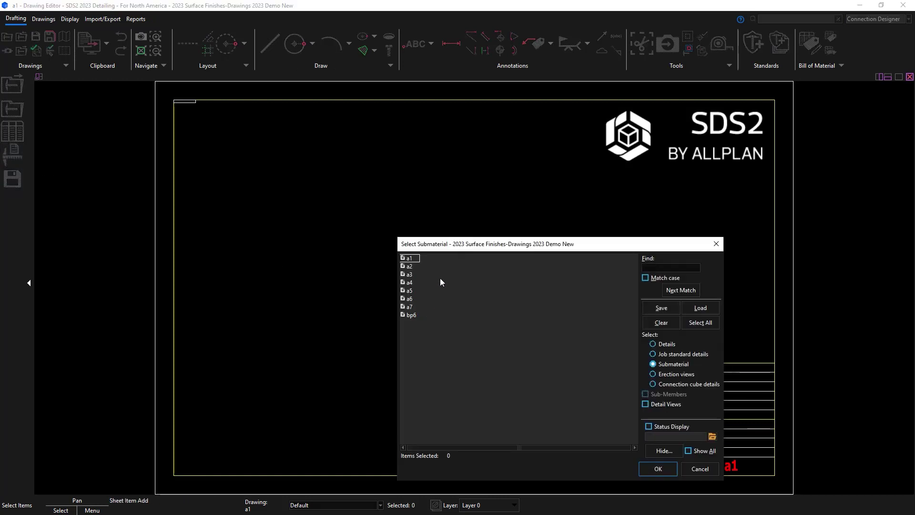
left_click(408, 257)
left_click(658, 469)
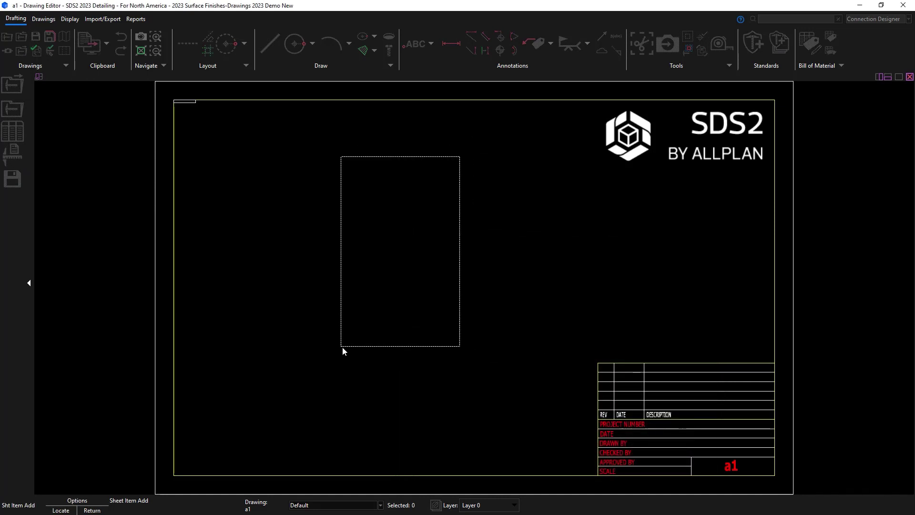
left_click(363, 353)
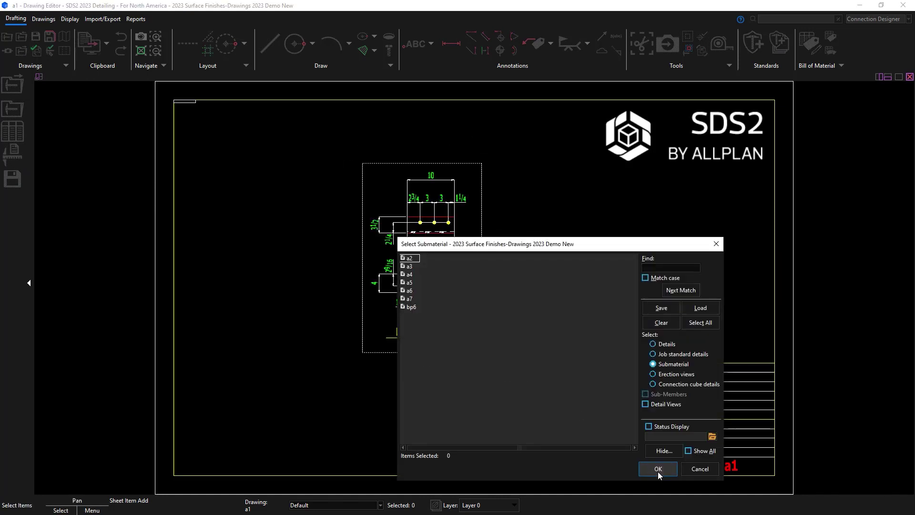
left_click(658, 470)
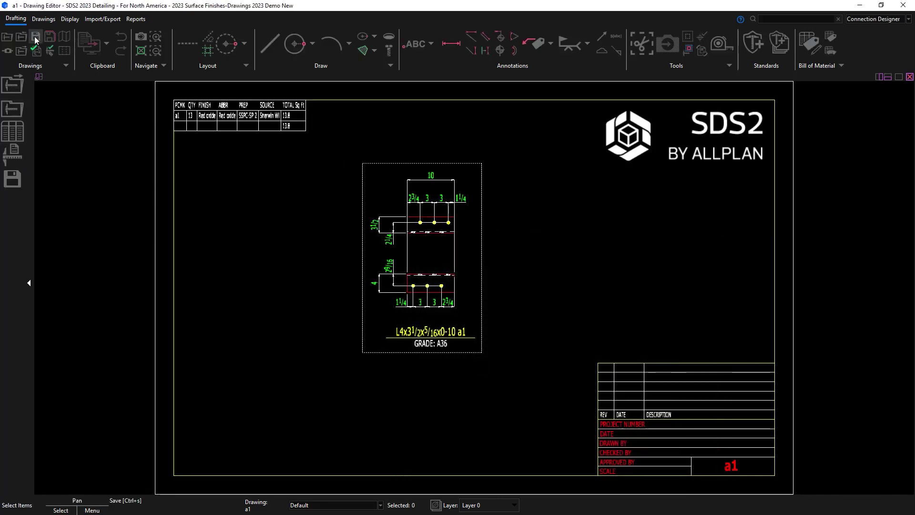
scroll(208, 95, "up", 3)
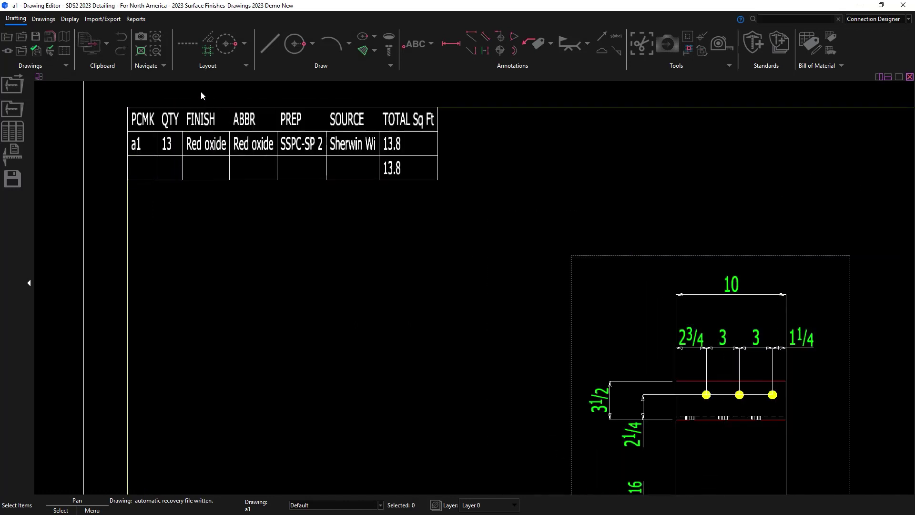
scroll(197, 92, "up", 2)
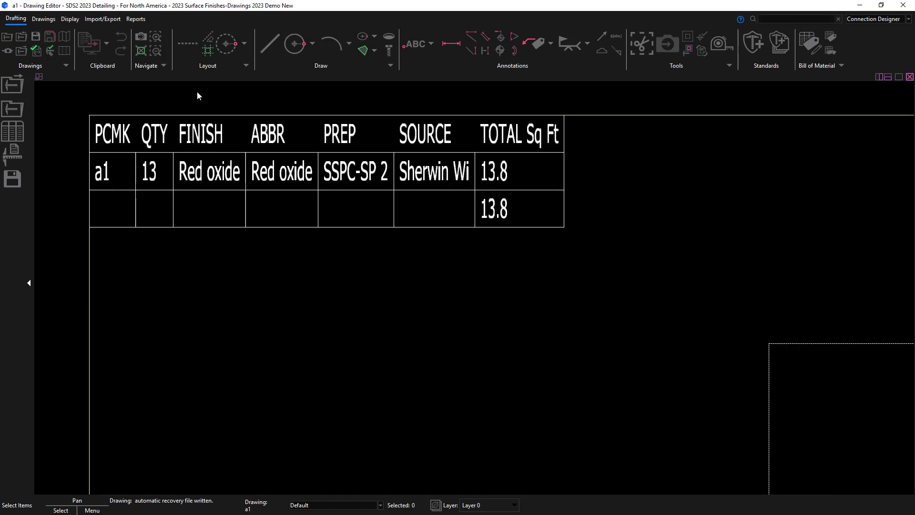